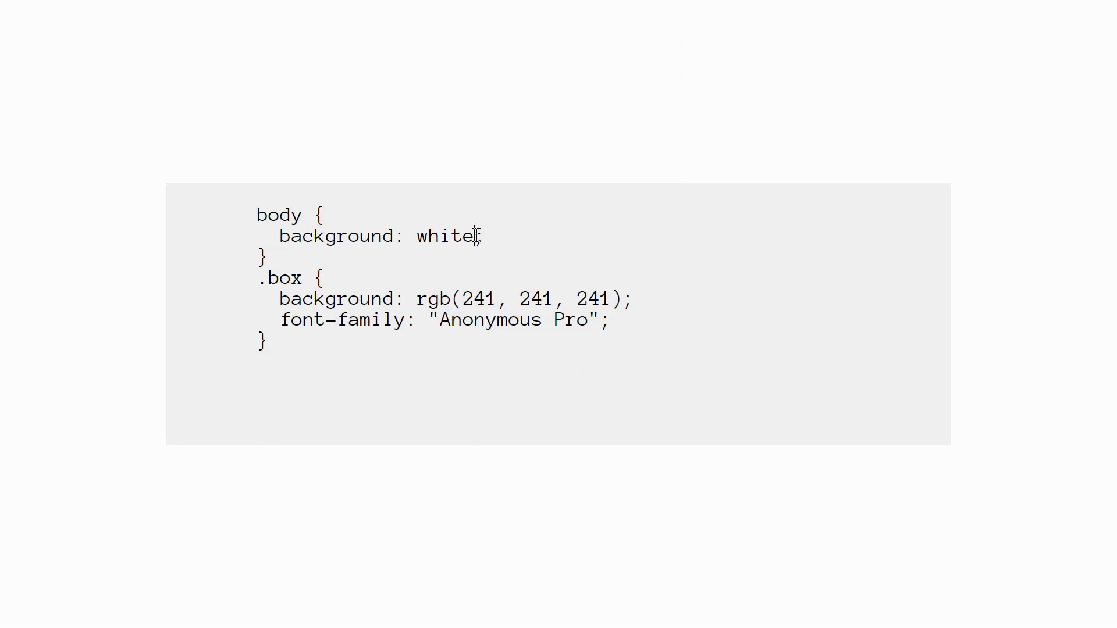
# - Clear the body background value in the live CSS so it can become green
pyautogui.press('BackSpace')
pyautogui.press('BackSpace')
pyautogui.press('BackSpace')
pyautogui.write('red')
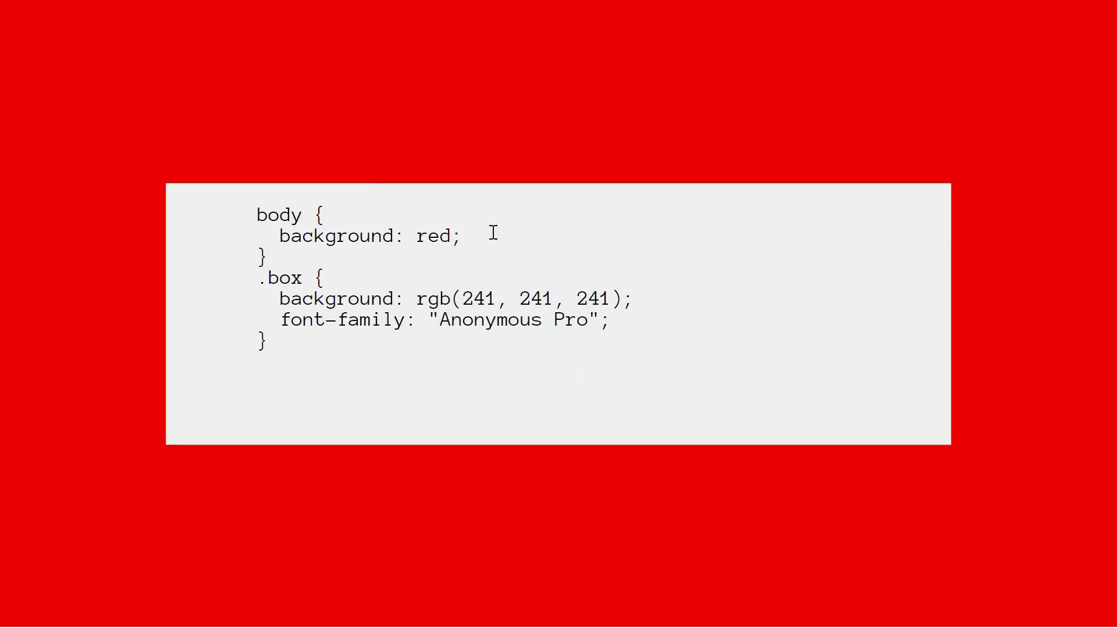
pyautogui.press('BackSpace')
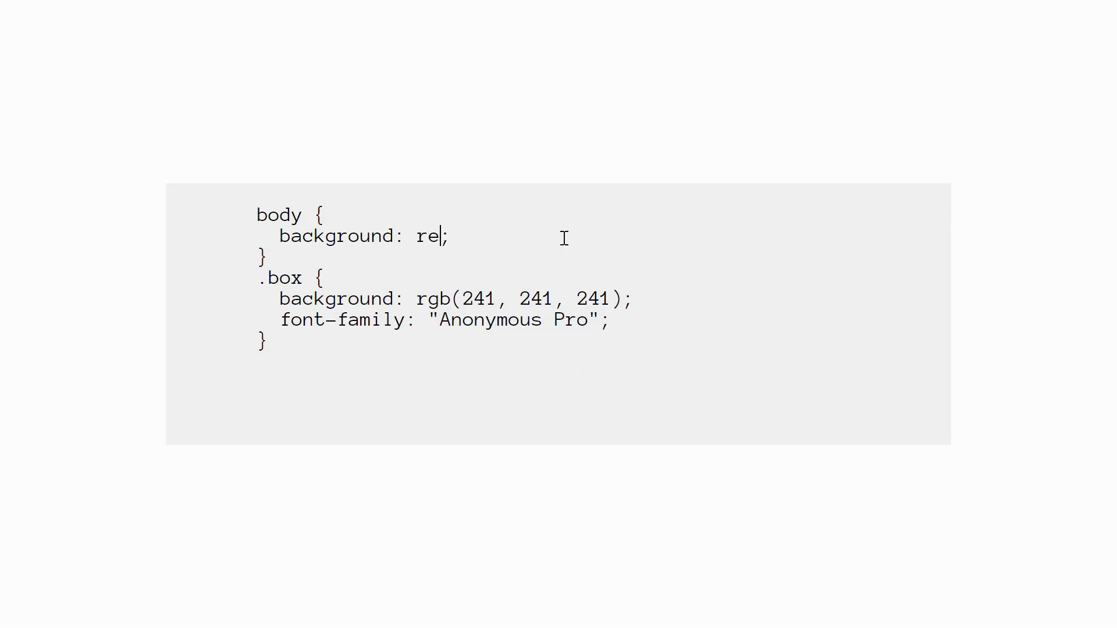
pyautogui.press('BackSpace')
pyautogui.press('BackSpace')
pyautogui.write('green')
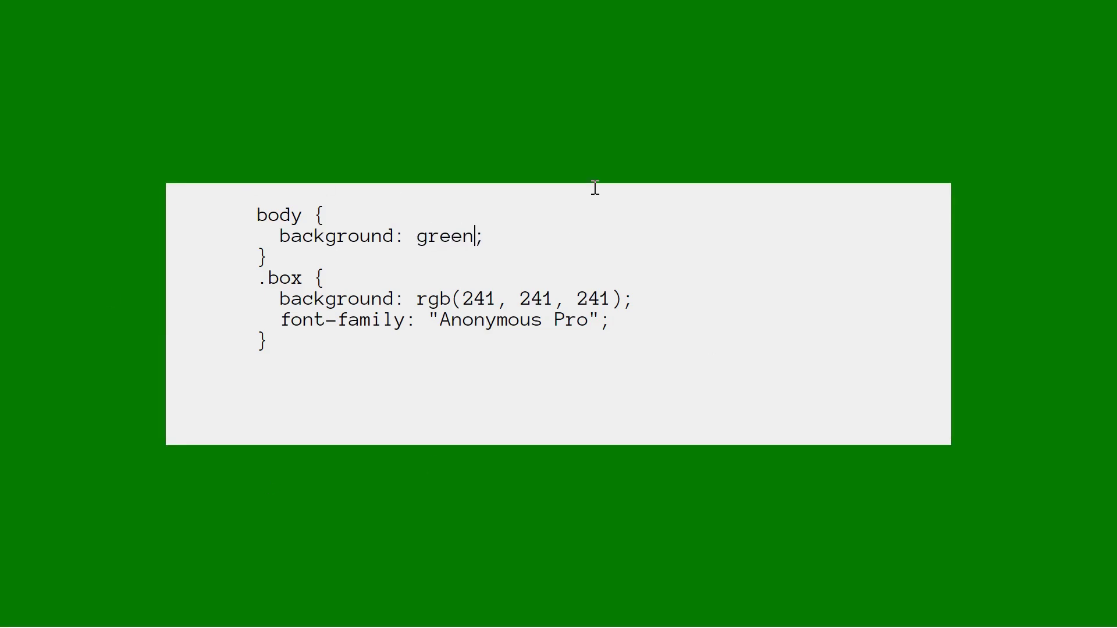
# - Make the box yellow in Poppins with a 5mm solid red border
pyautogui.click(610, 299)
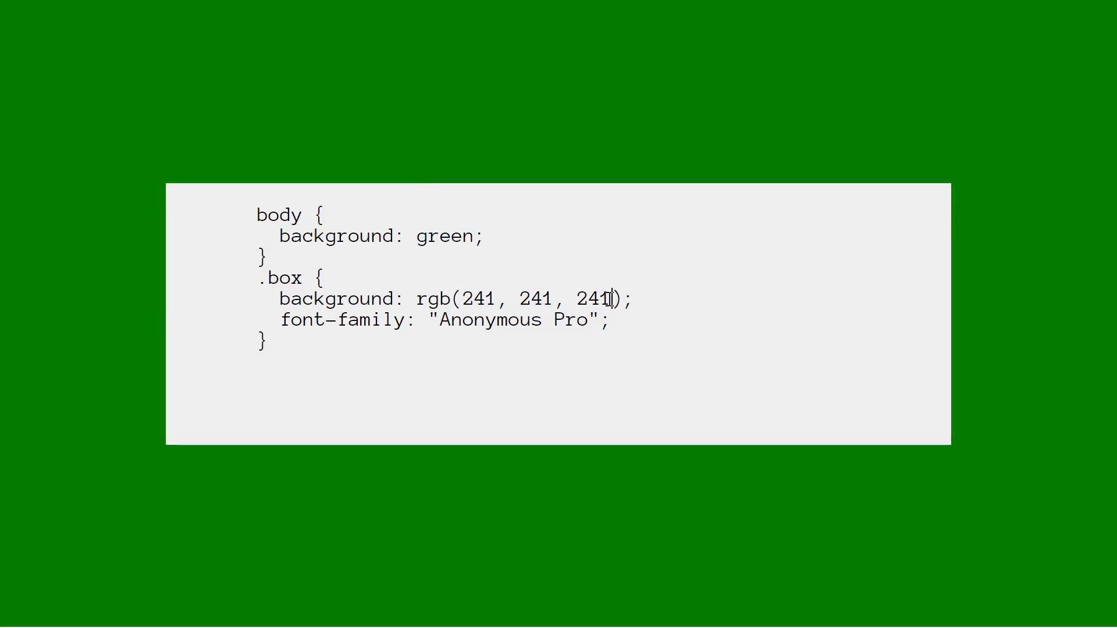
pyautogui.press('BackSpace')
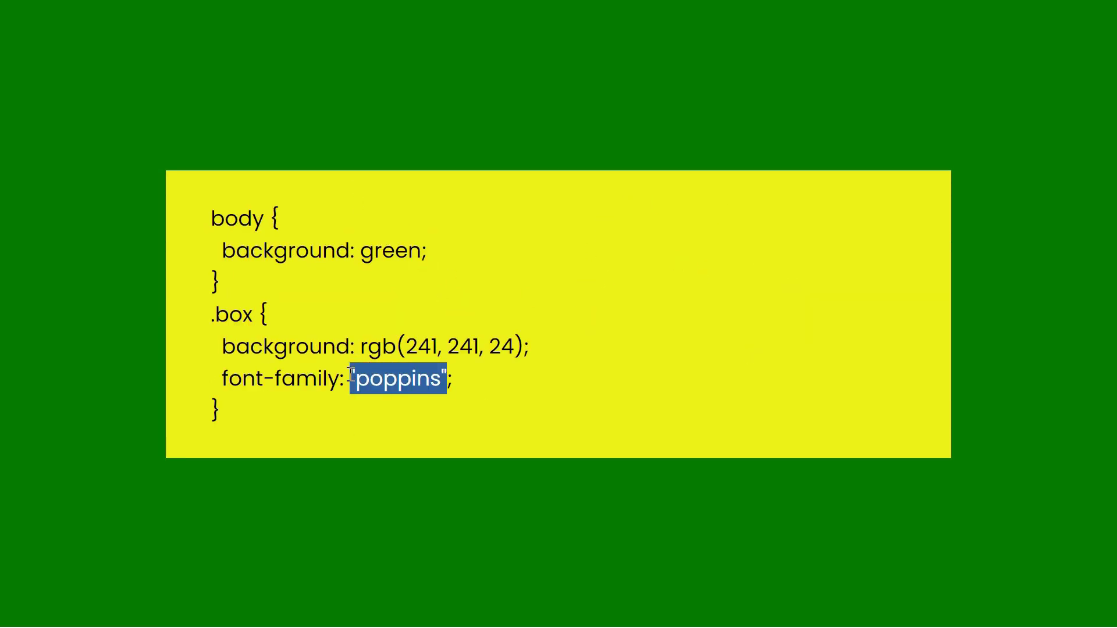
pyautogui.moveTo(515, 379); pyautogui.dragTo(542, 379)
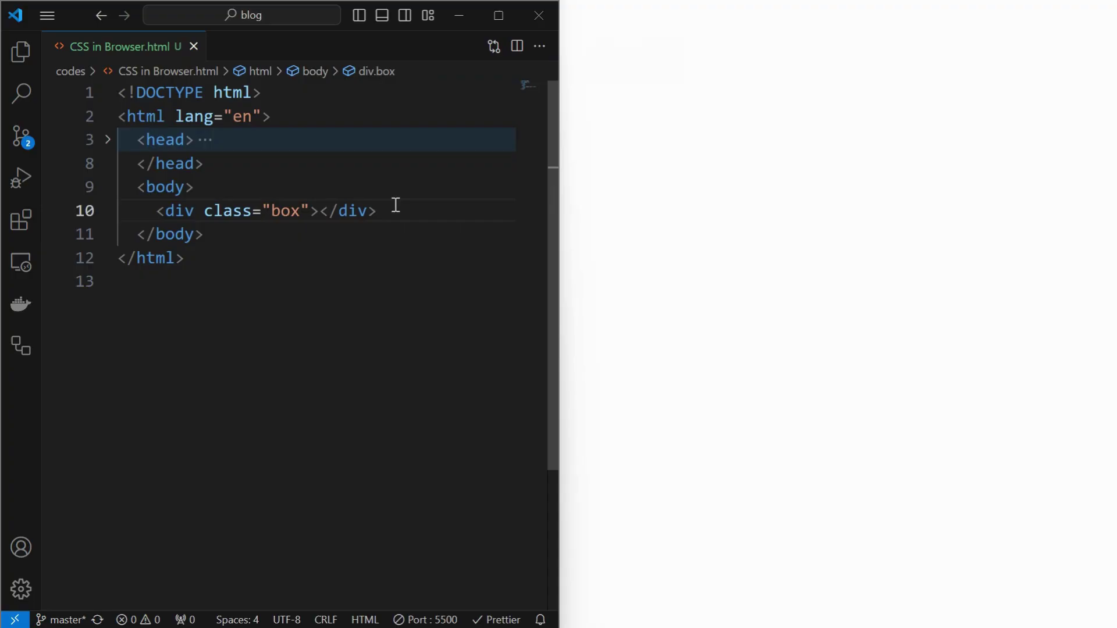
pyautogui.moveTo(393, 208); pyautogui.dragTo(159, 208)
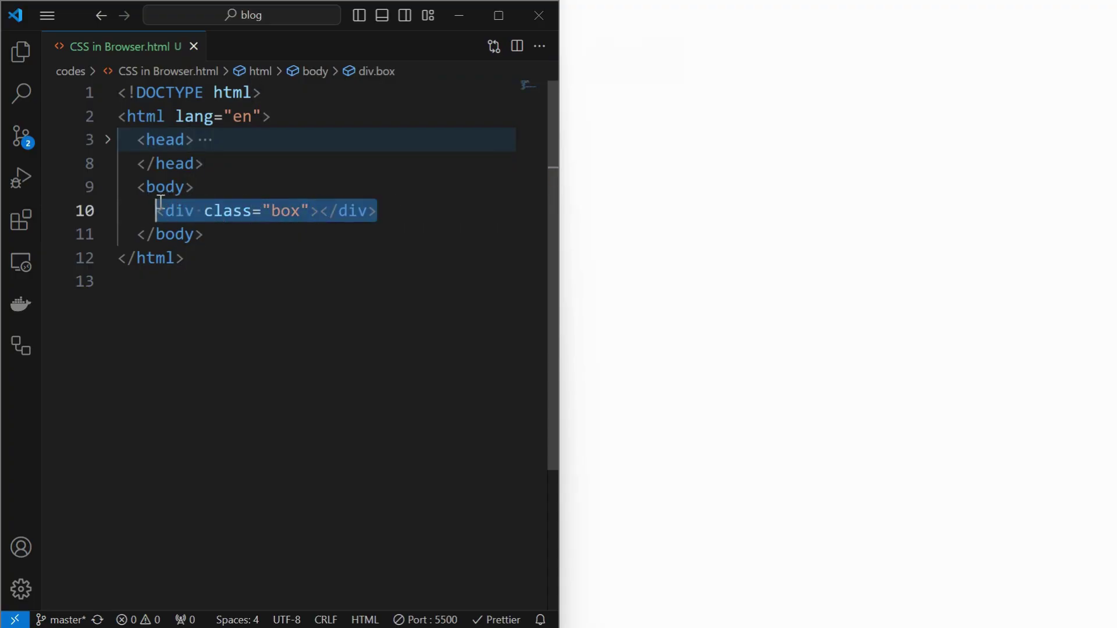
# - Put a style block in the box div with white body background and Anonymous Pro .box rule, then save
pyautogui.hotkey('ctrl', 'z')
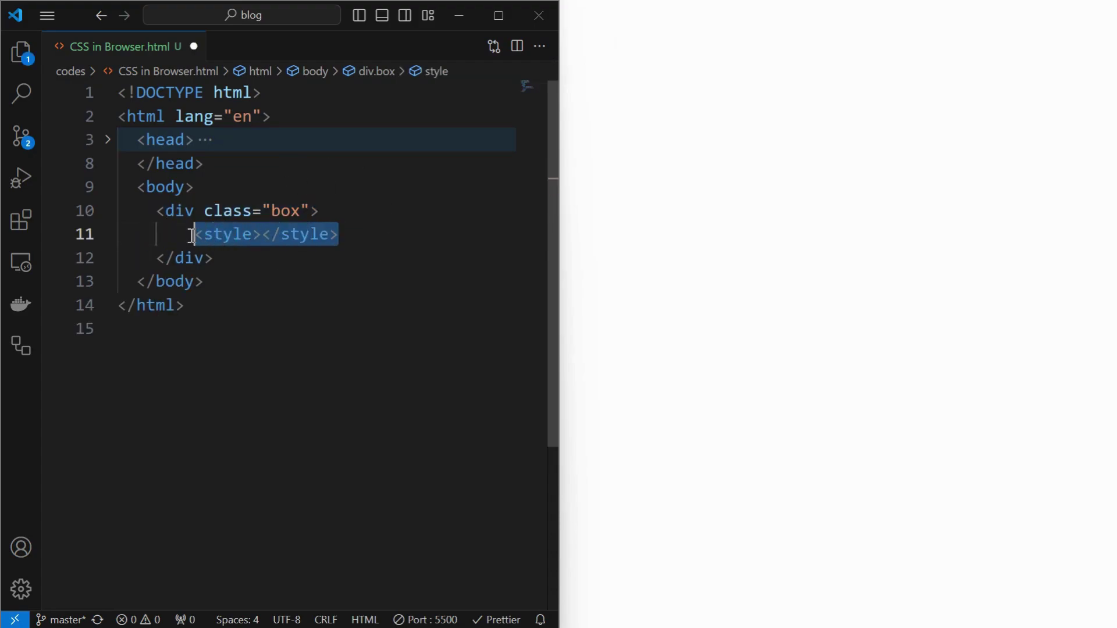
pyautogui.hotkey('ctrl', 'v')
pyautogui.hotkey('ctrl', 's')
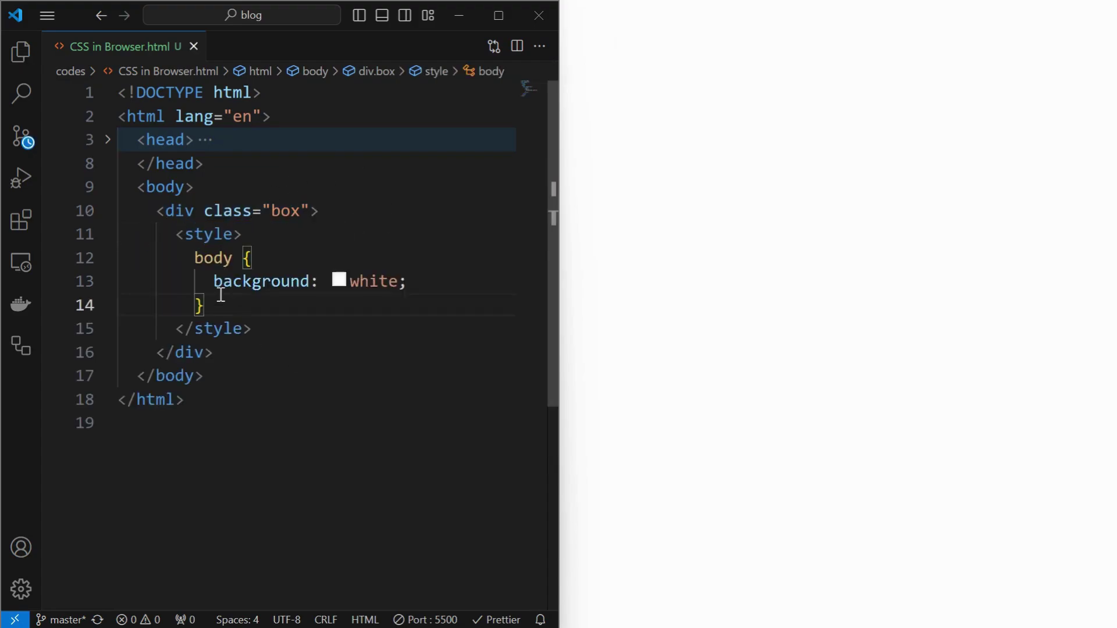
pyautogui.moveTo(220, 296); pyautogui.dragTo(193, 259)
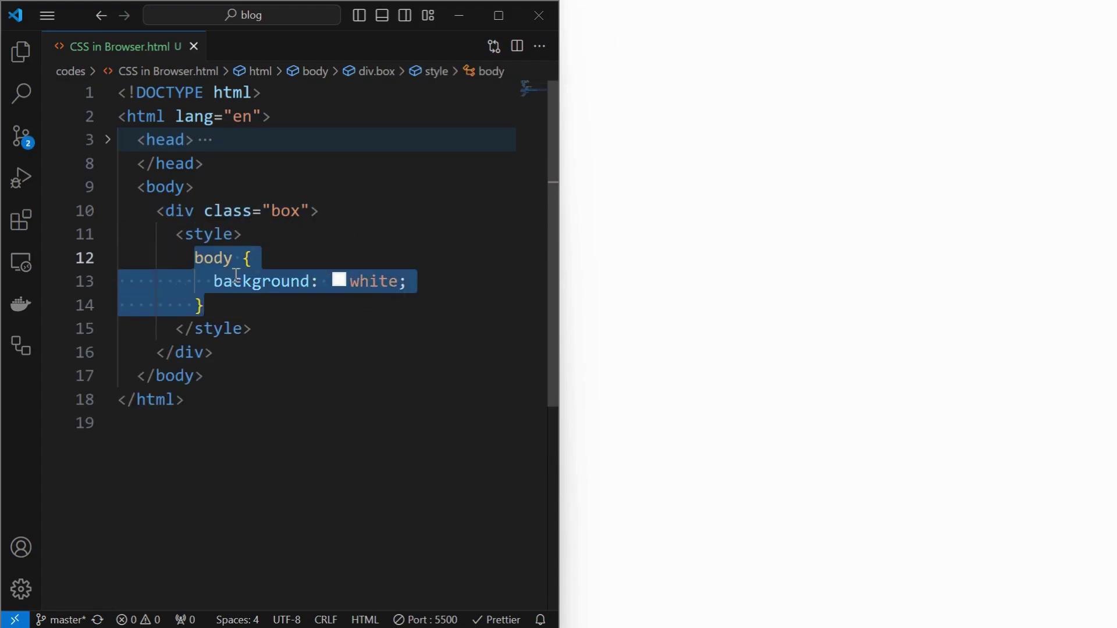
pyautogui.moveTo(196, 351); pyautogui.dragTo(186, 328)
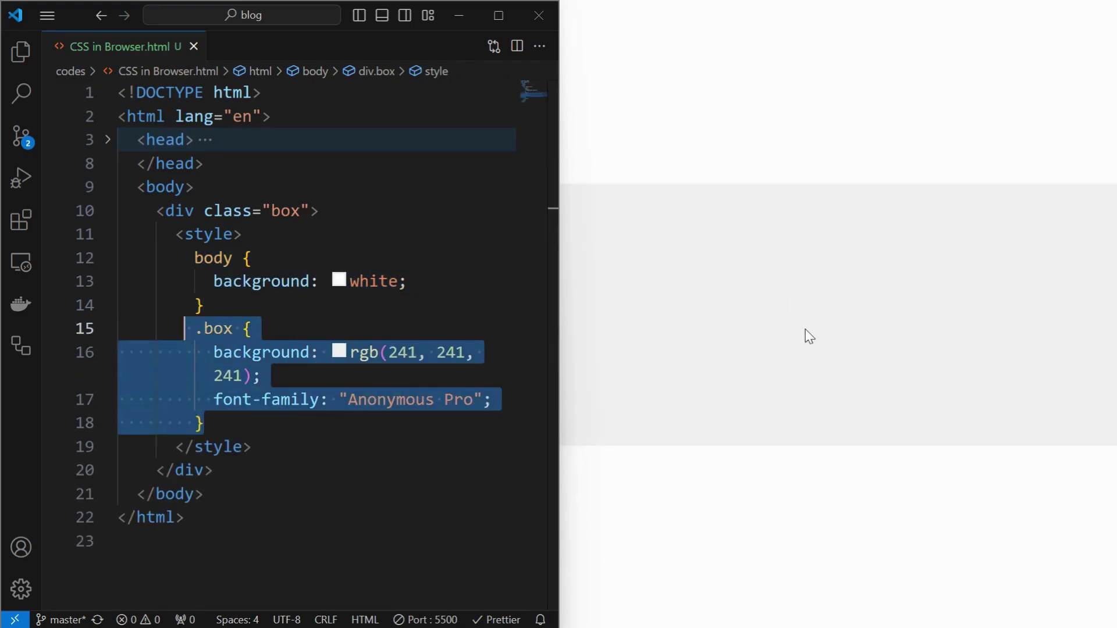
# - Give the style tag style="display: block; white-space: pre"
pyautogui.moveTo(253, 446); pyautogui.dragTo(157, 234)
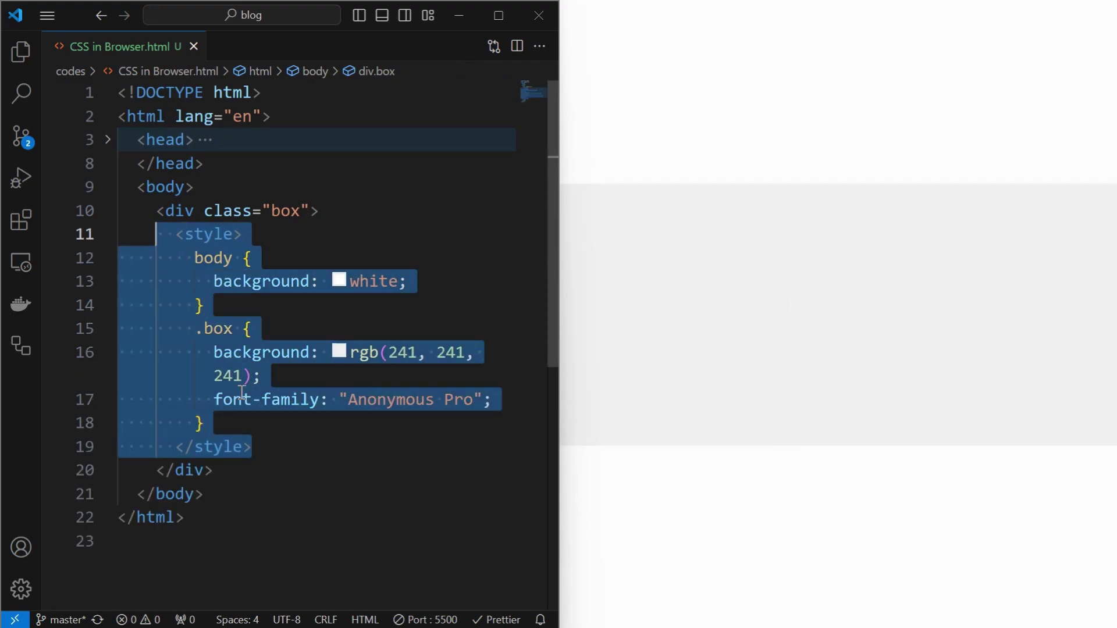
pyautogui.click(234, 234)
pyautogui.write('style=""')
pyautogui.moveTo(319, 233); pyautogui.dragTo(241, 229)
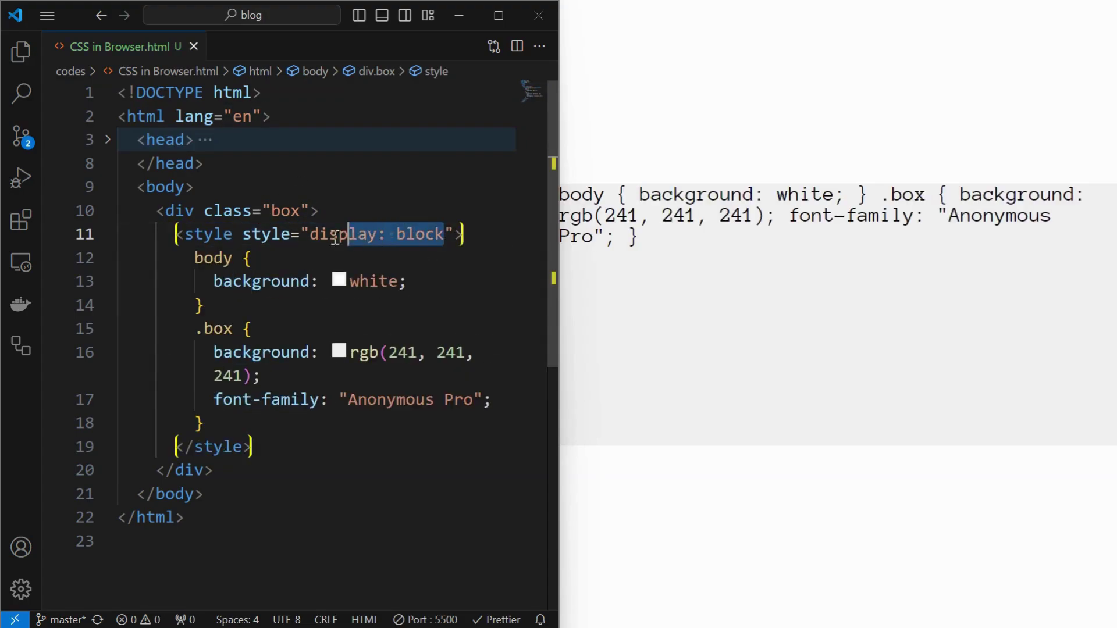
pyautogui.moveTo(335, 237); pyautogui.dragTo(311, 238)
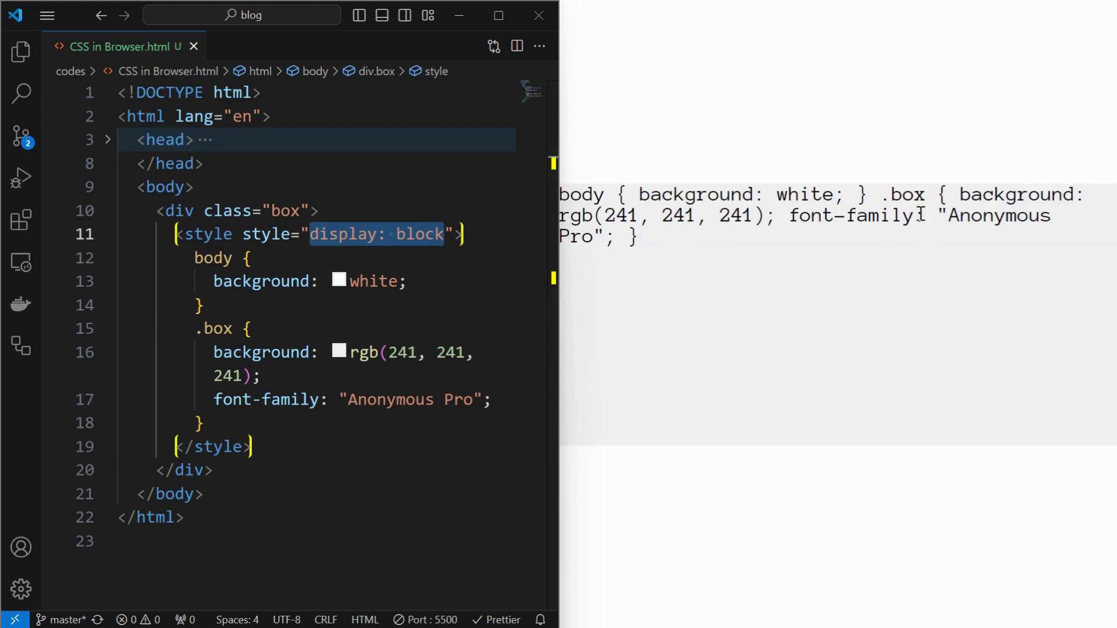
pyautogui.write('display: block; white-space: pre')
pyautogui.moveTo(337, 258); pyautogui.dragTo(175, 257)
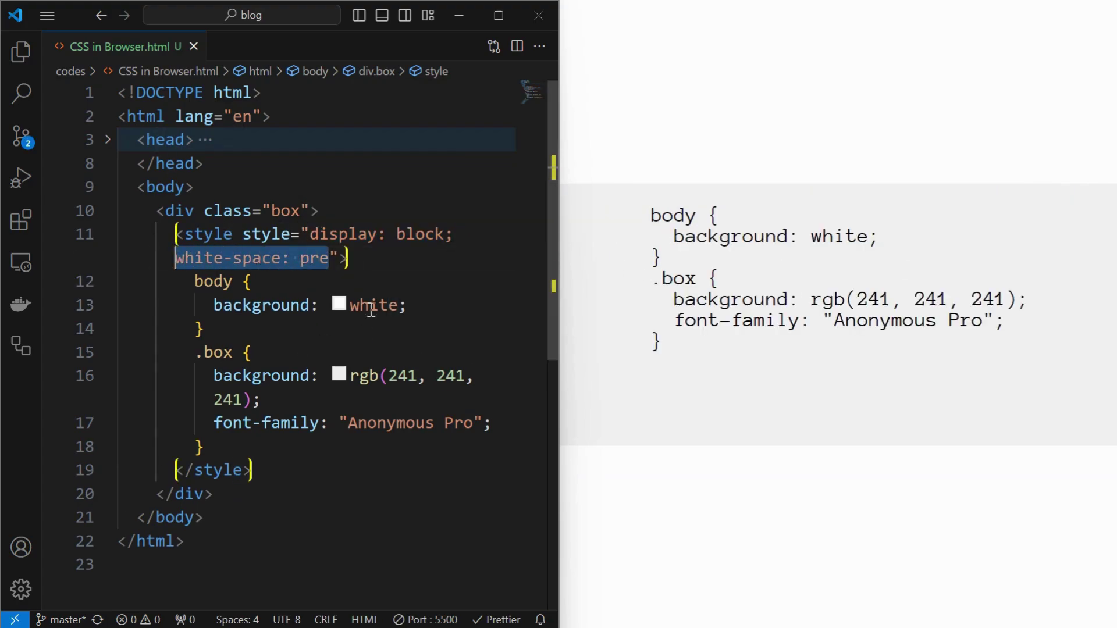
# - Put contenteditable="true" on the box div and erase white from the body background in the preview
pyautogui.hotkey('ctrl', 'v')
pyautogui.moveTo(386, 281); pyautogui.dragTo(168, 281)
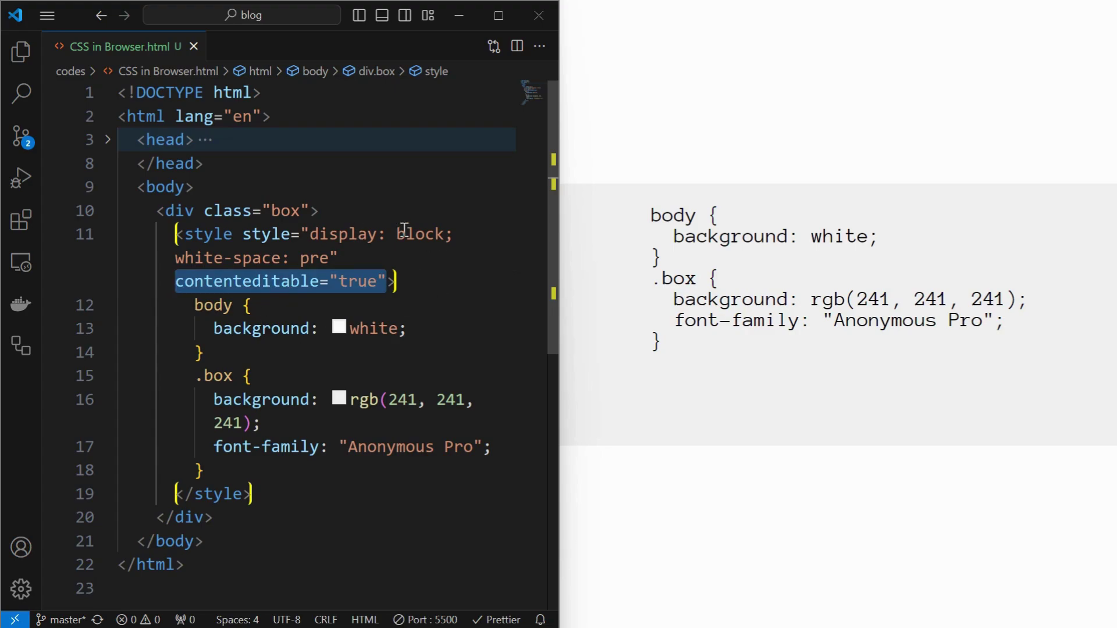
pyautogui.moveTo(280, 281); pyautogui.dragTo(311, 211)
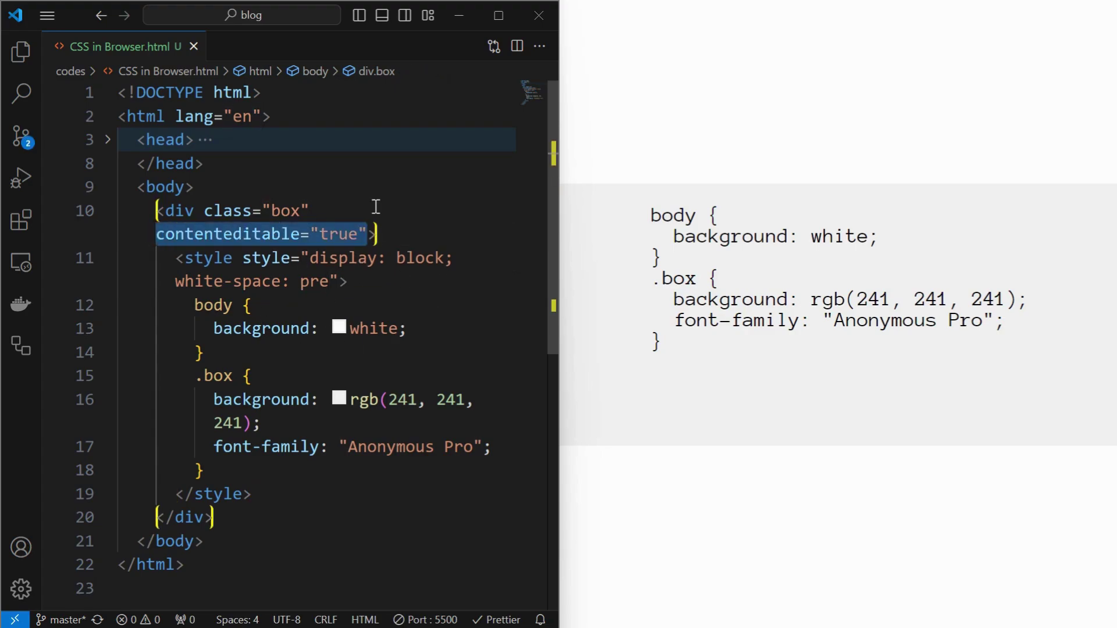
pyautogui.press('BackSpace')
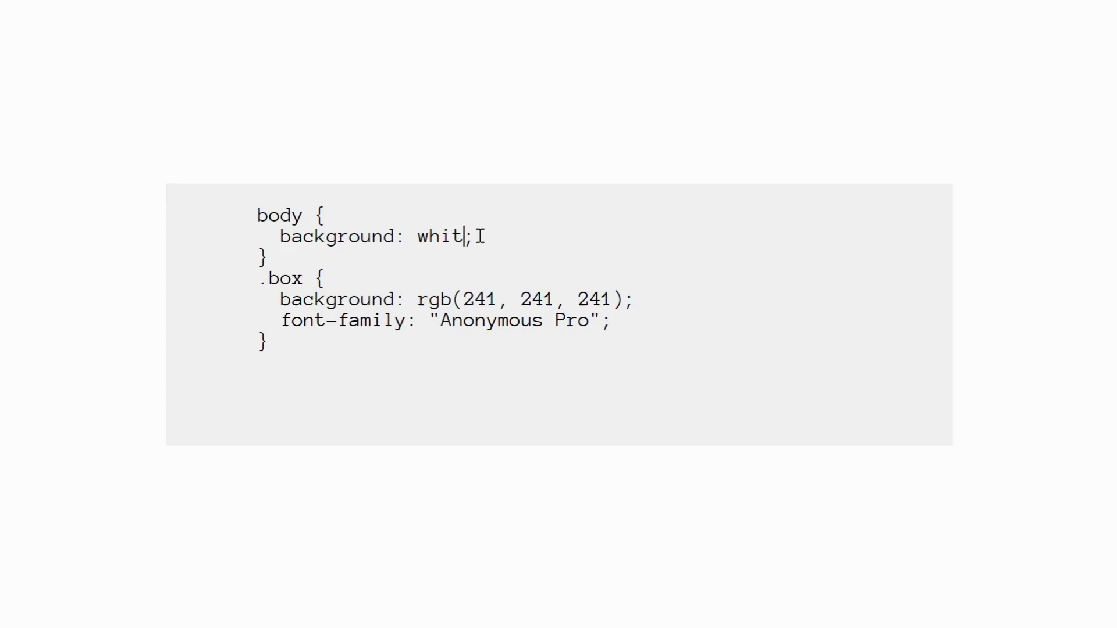